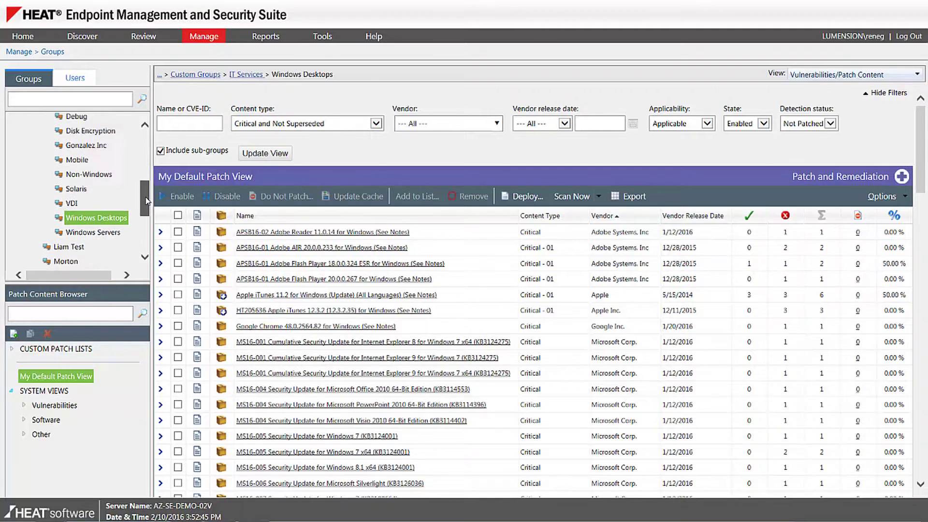
Select the Google Chrome patch and every listed Windows Desktops patch, then start a deployment
scroll(134, 209, down, 2)
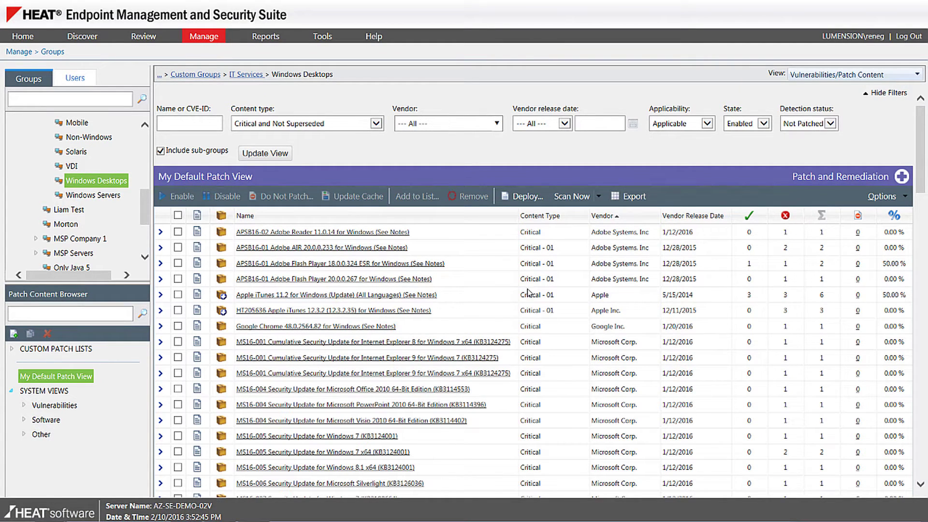
mouse_move(585, 316)
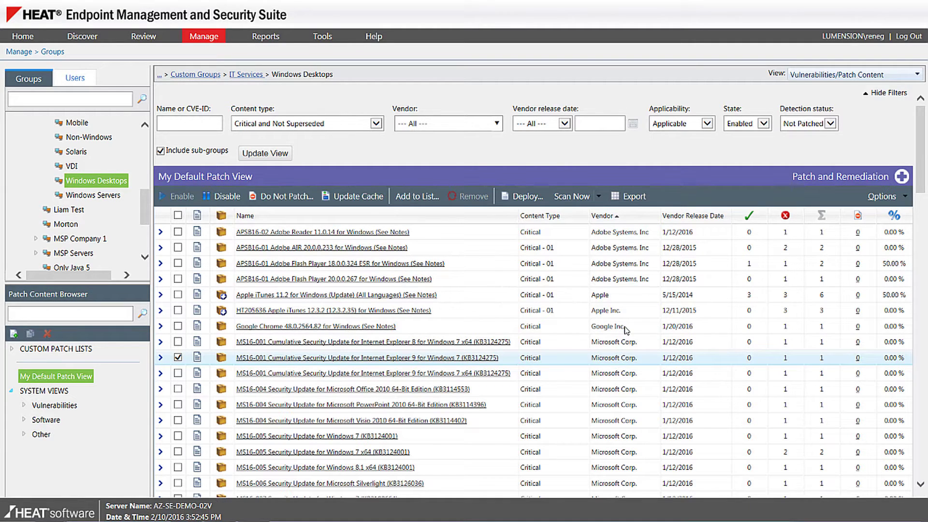
click(625, 330)
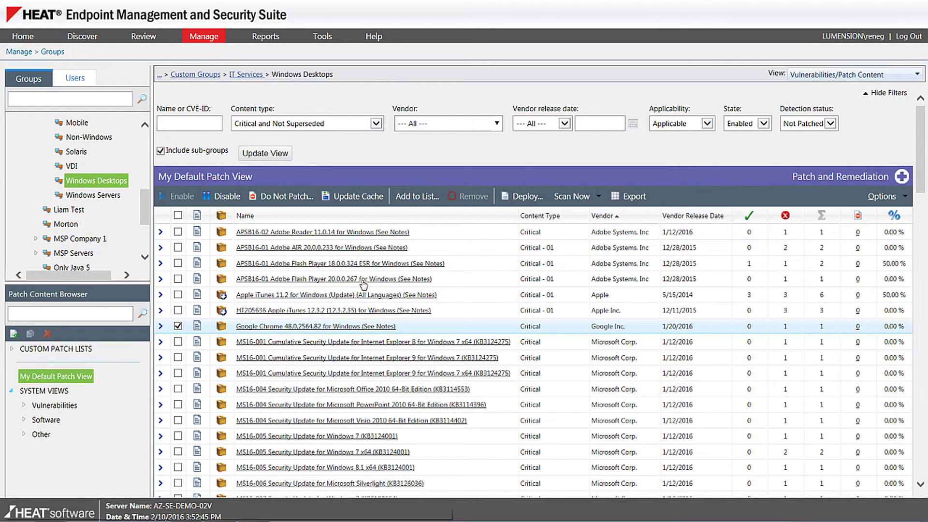
click(178, 216)
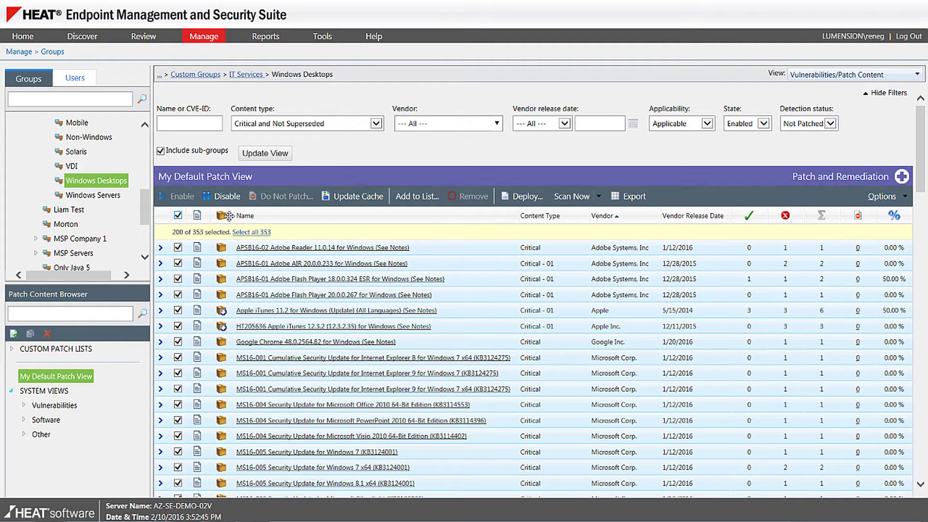
click(525, 201)
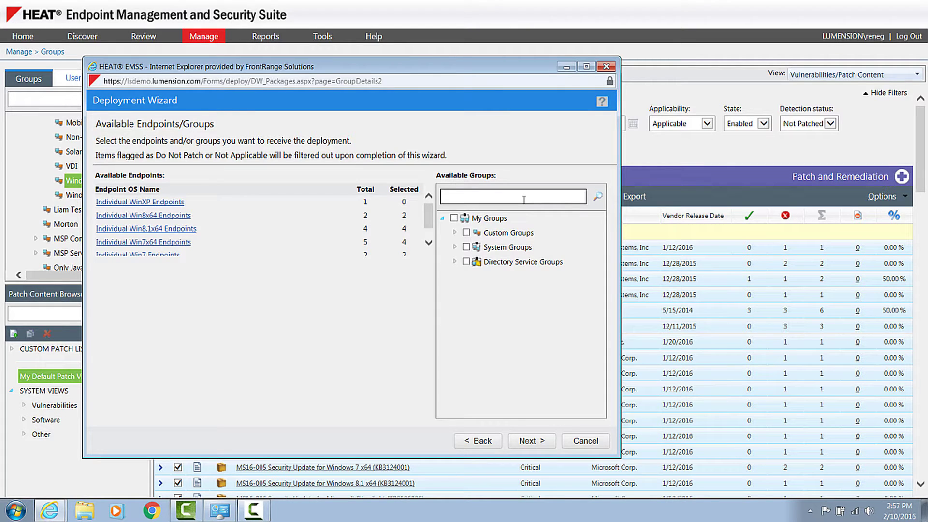
View the Individual Win7x64 Endpoints as deployment targets and continue to Available Packages
scroll(427, 217, down, 1)
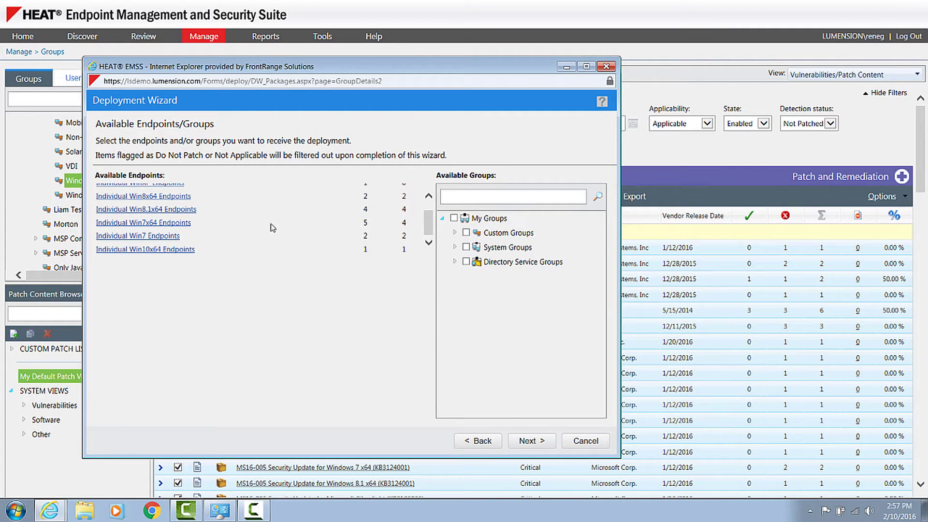
click(169, 222)
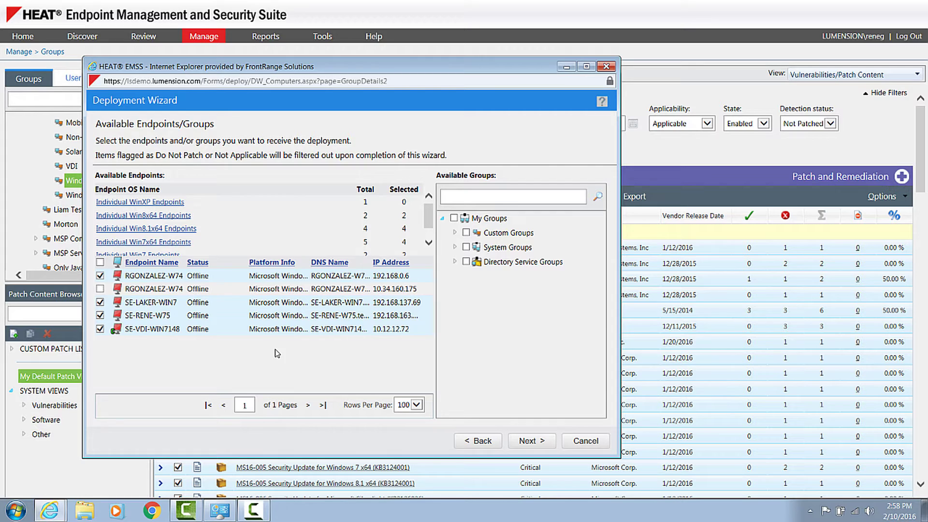
click(526, 444)
Accept the licence agreement with I ACCEPT and continue to Deployment Information
click(527, 442)
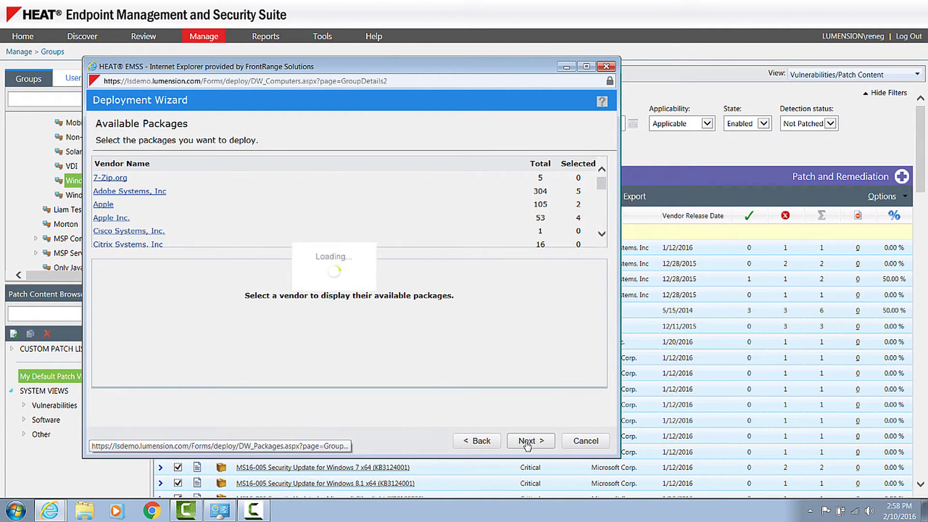
click(393, 358)
click(475, 440)
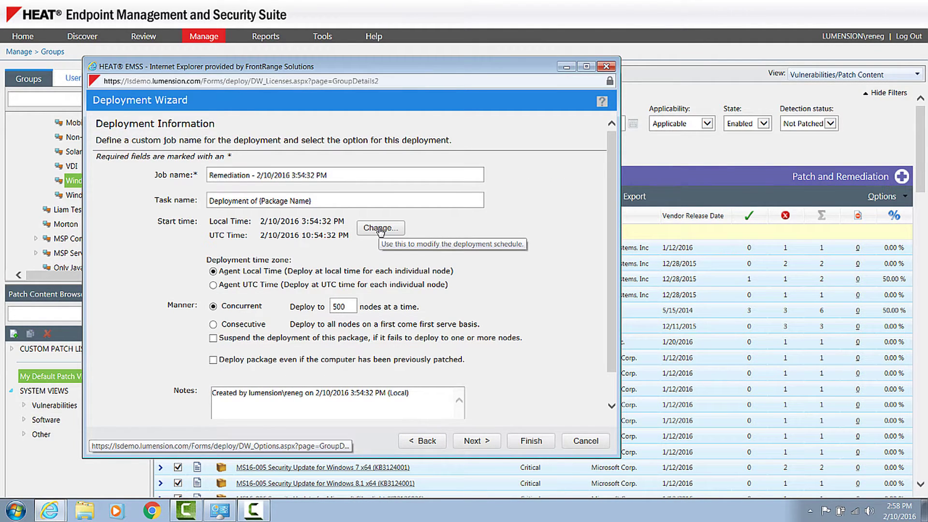
Schedule the one-time deployment start for 2/13/2016 at 1:00 AM
click(381, 230)
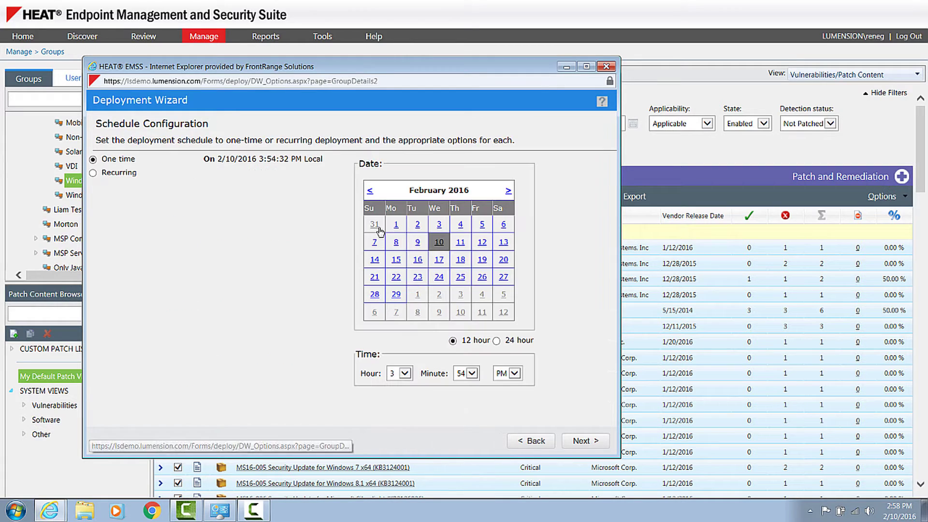
click(482, 243)
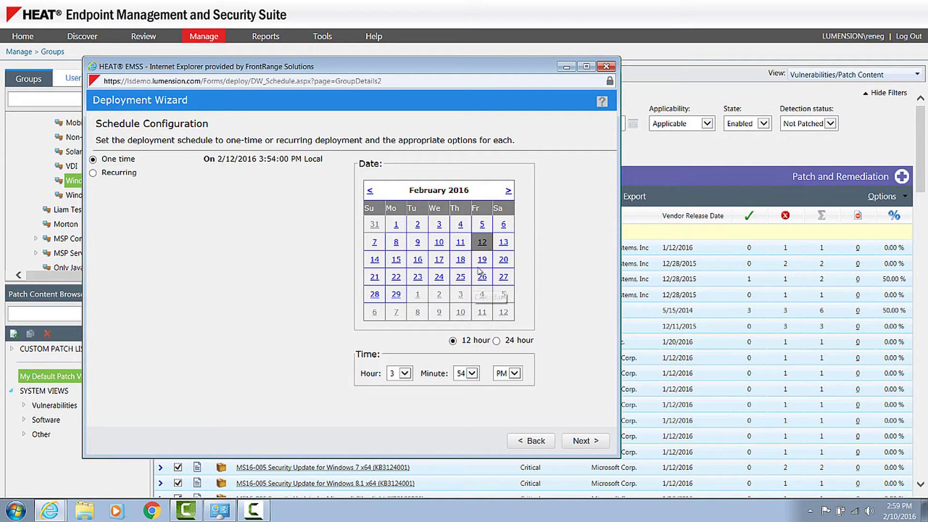
click(502, 248)
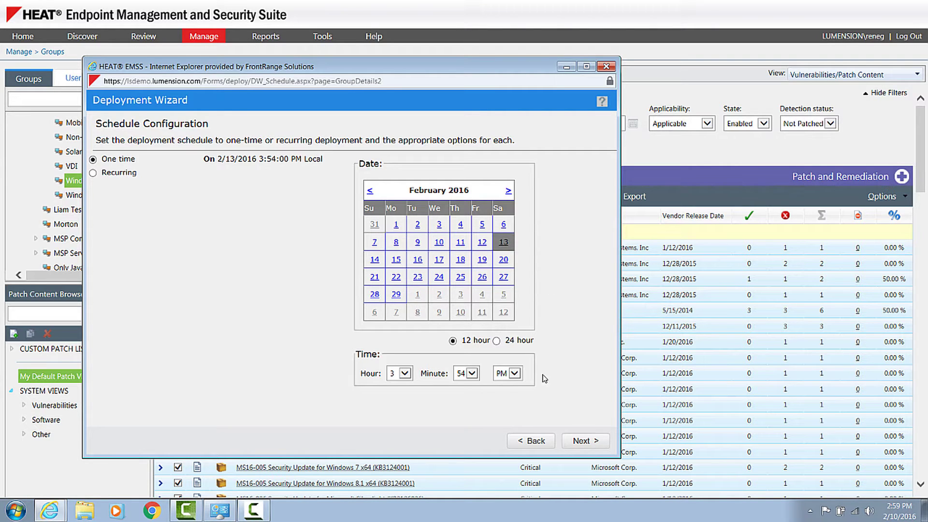
click(406, 374)
click(392, 354)
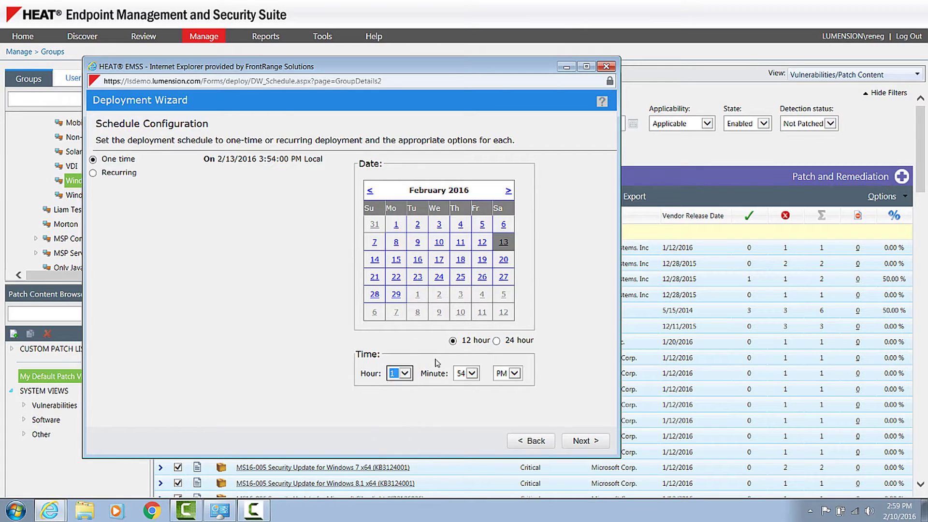
click(472, 373)
drag(474, 152, 474, 154)
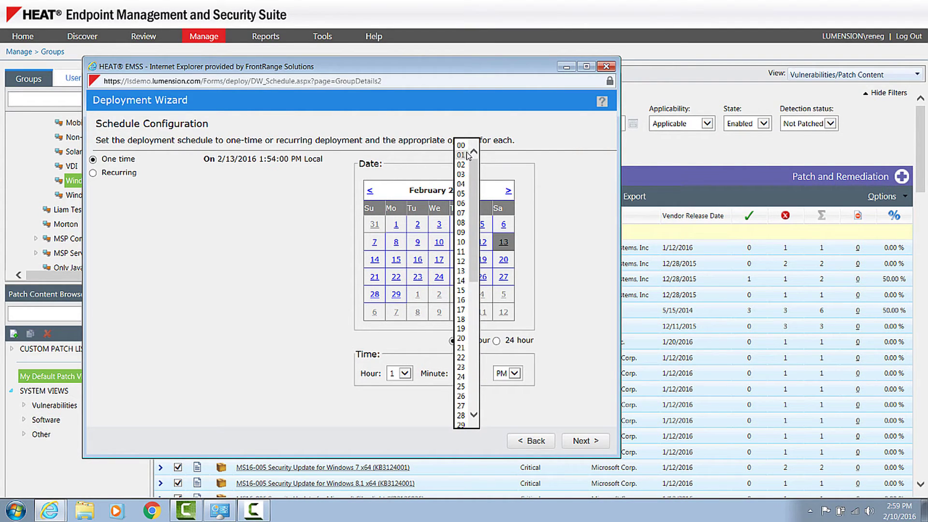
click(462, 141)
click(501, 373)
click(502, 363)
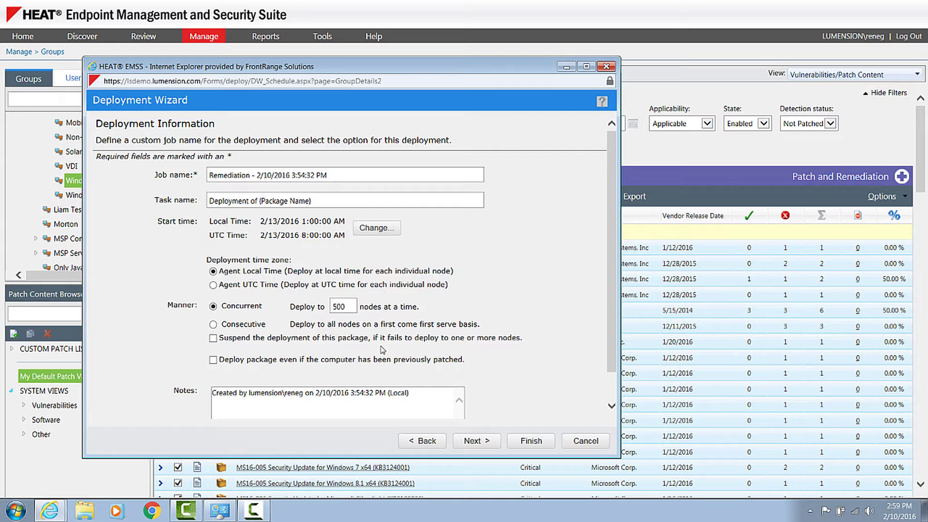
Enlarge the wizard and scroll through the Package Deployment Order and Behavior list of 205 packages
click(487, 442)
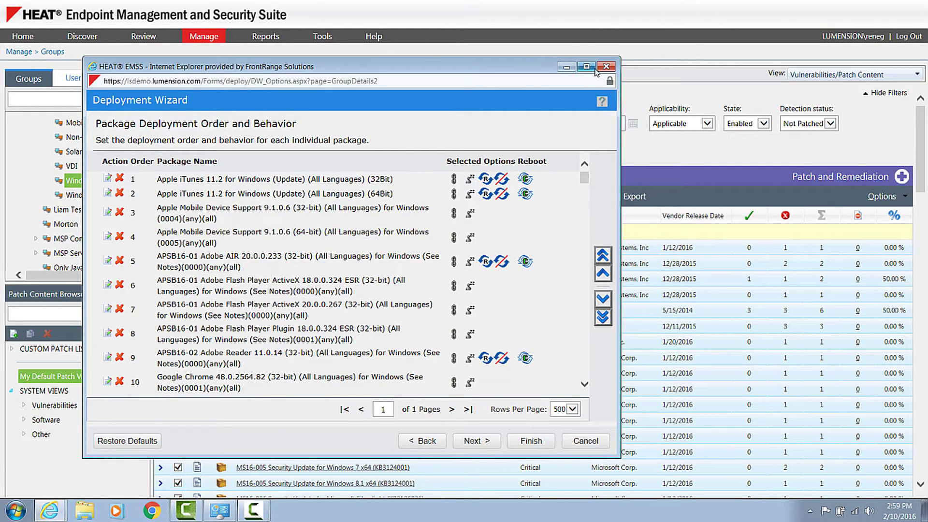
click(592, 69)
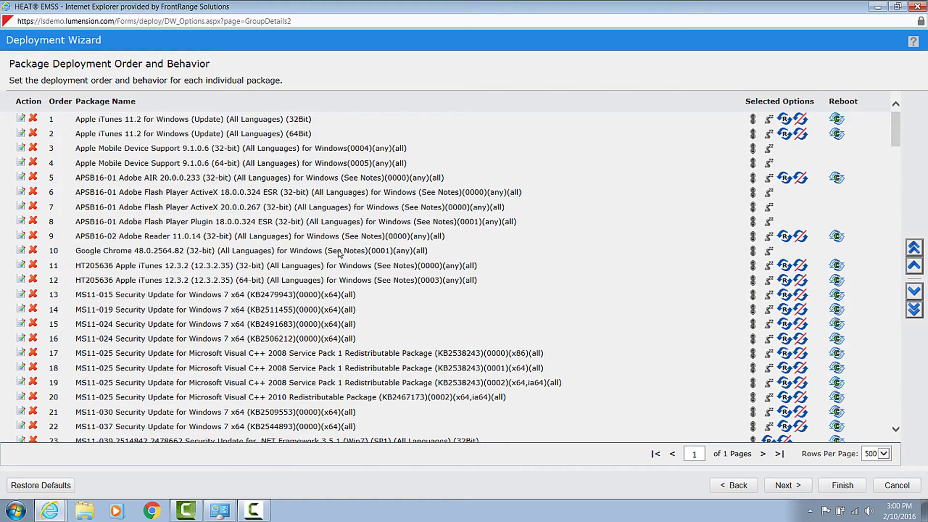
drag(900, 129, 874, 423)
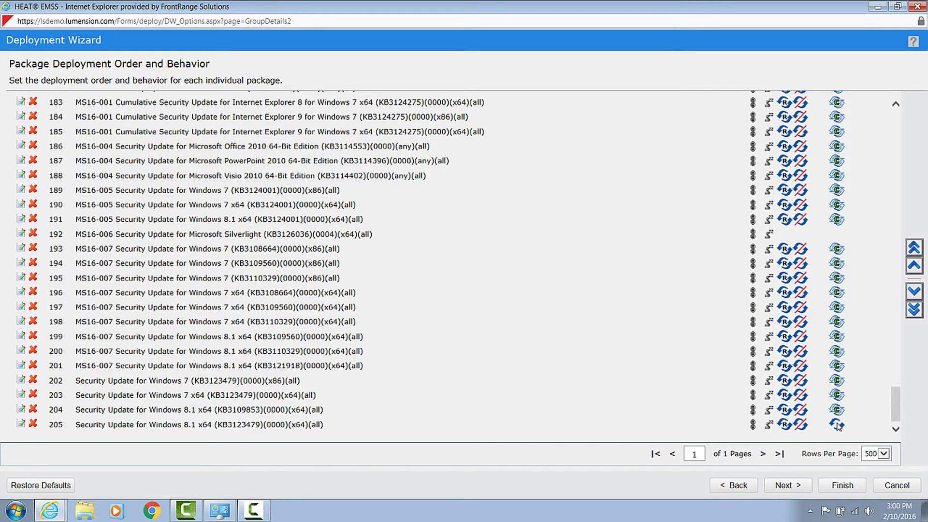
scroll(379, 301, up, 20)
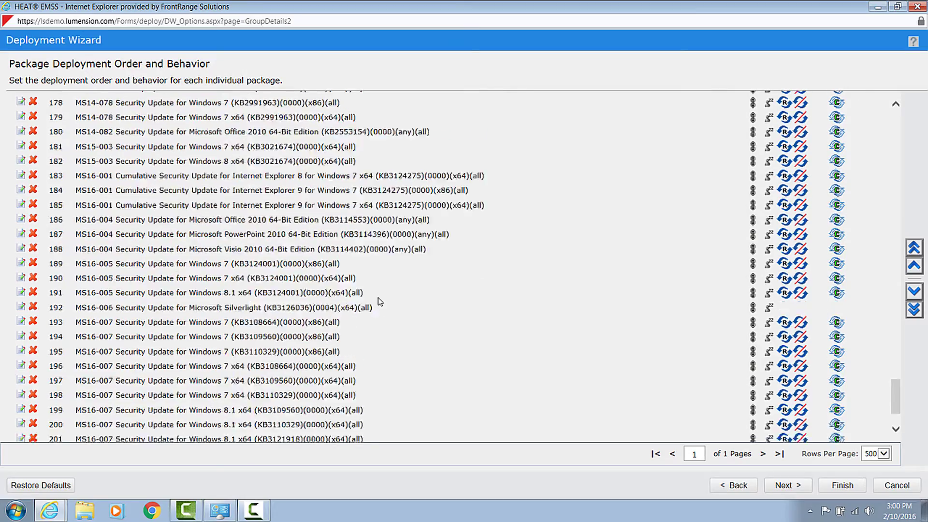
scroll(381, 301, up, 20)
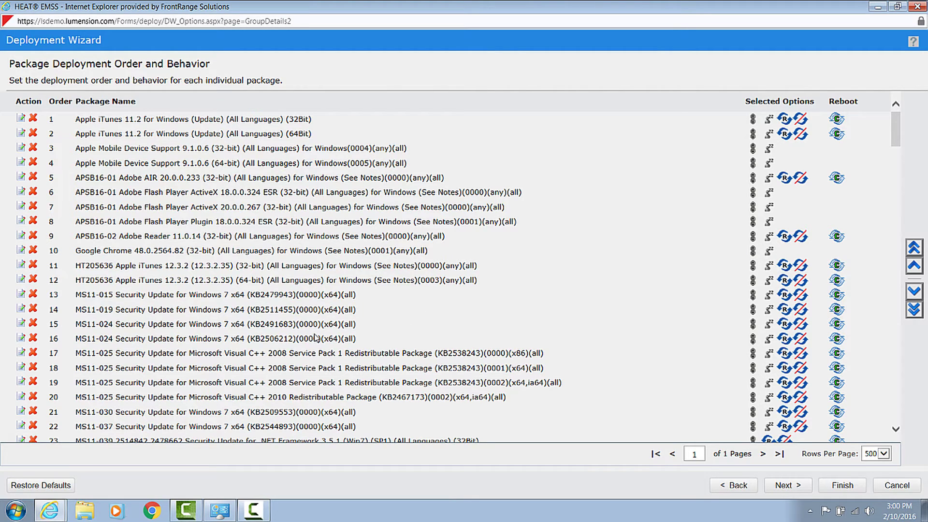
Turn on user notification for the deployment with Allow user to cancel set to No
click(785, 490)
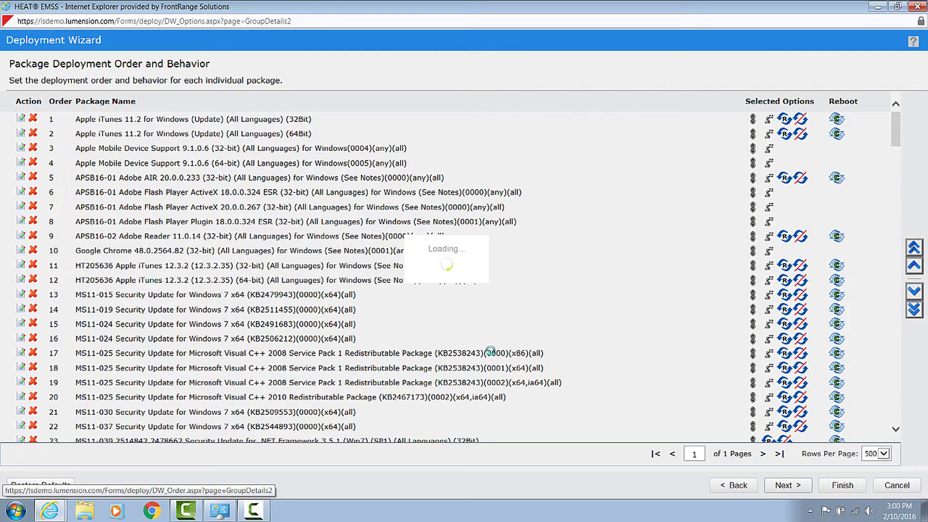
click(123, 131)
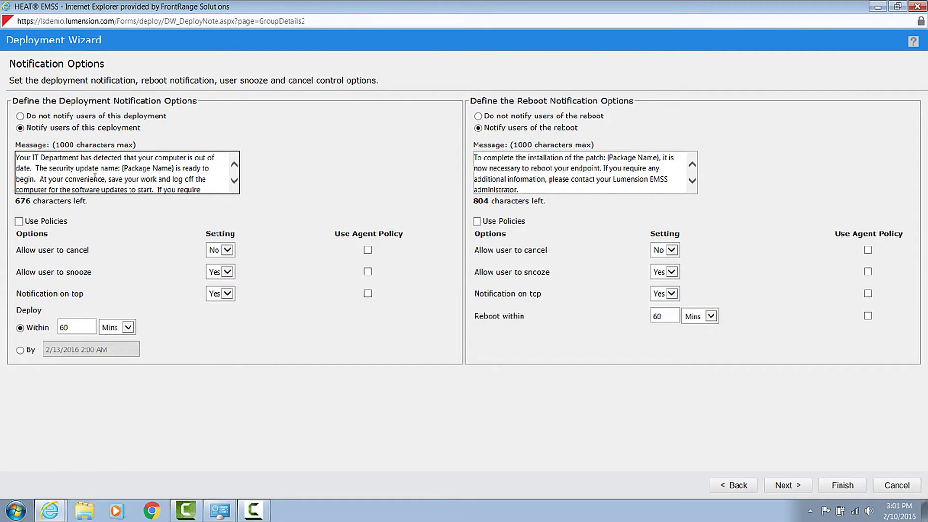
scroll(105, 172, down, 1)
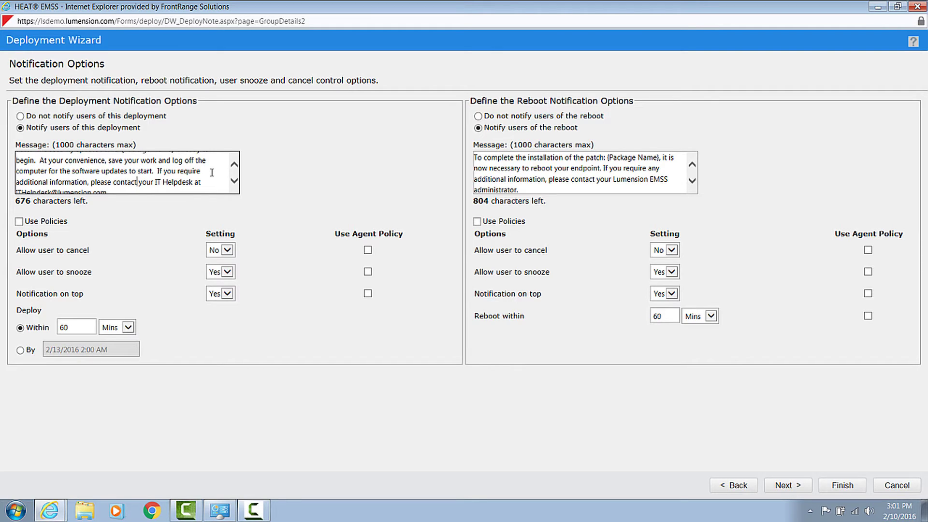
scroll(212, 172, down, 1)
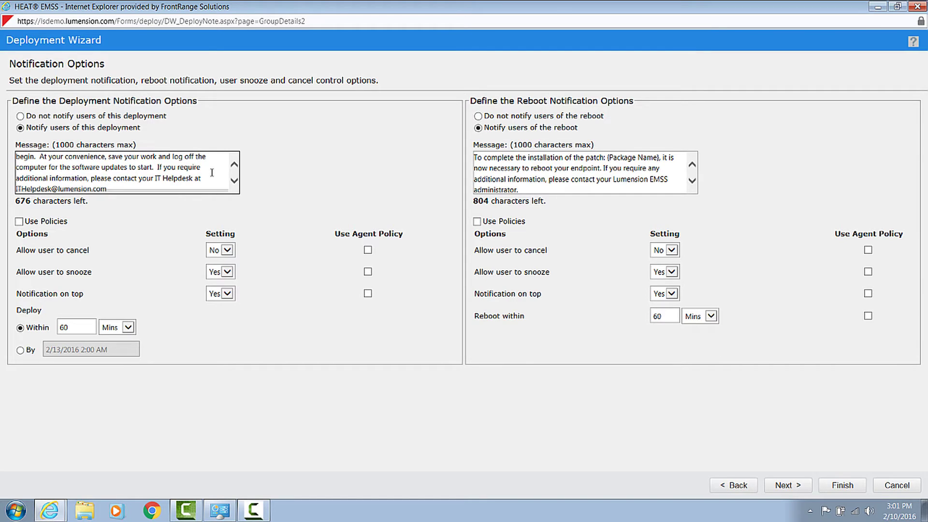
click(228, 252)
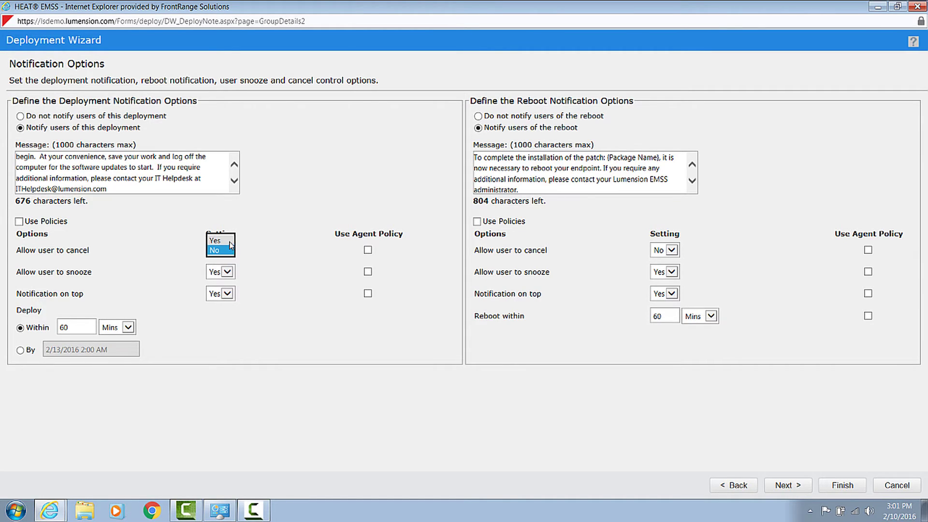
click(229, 241)
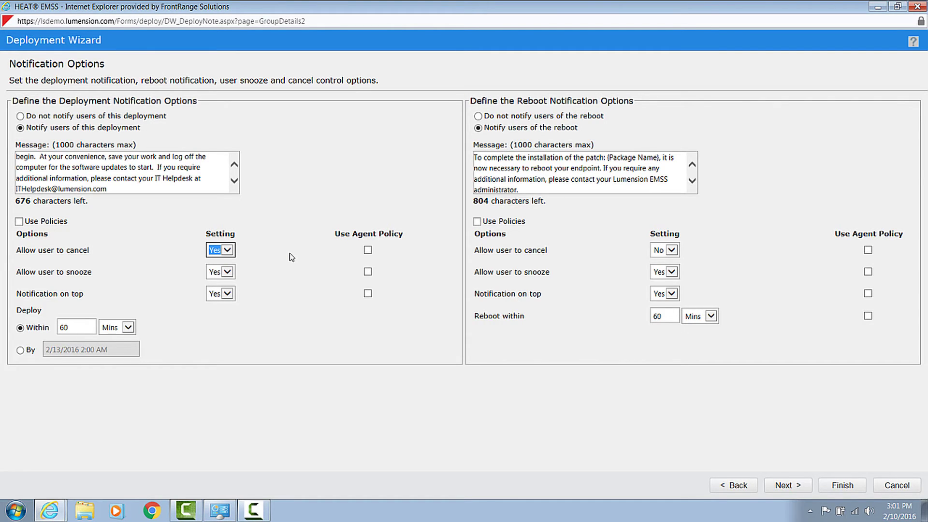
click(221, 250)
click(221, 261)
click(20, 358)
Require the deployment to finish by 2/27/2016 2:00 AM and reach the confirmation summary
click(19, 349)
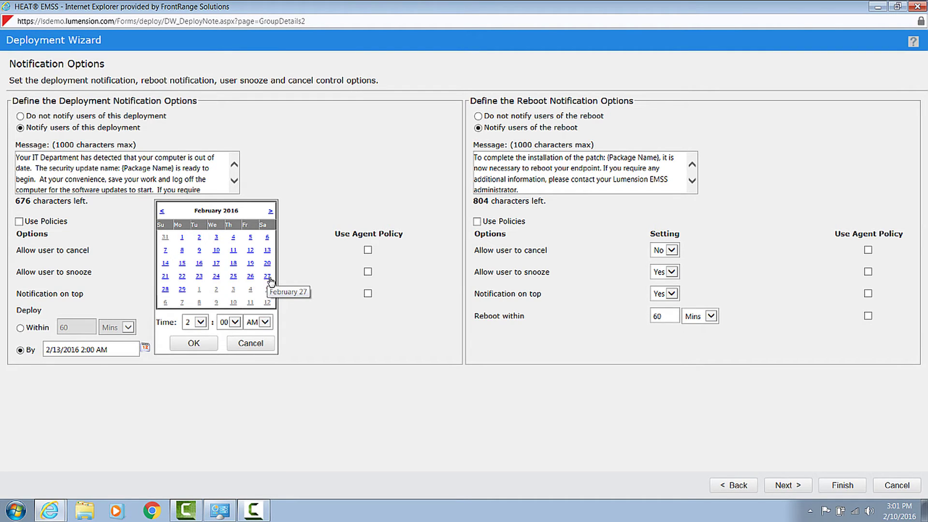
click(268, 276)
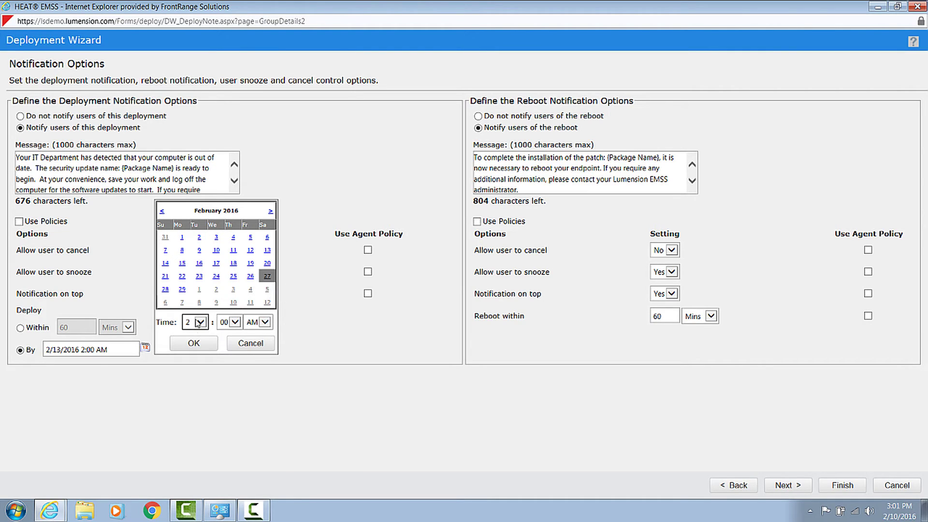
click(194, 343)
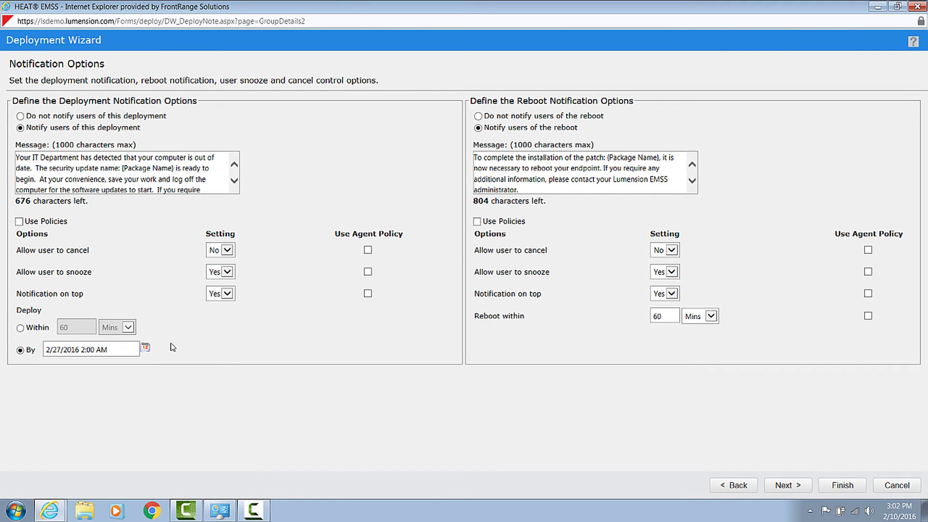
click(792, 489)
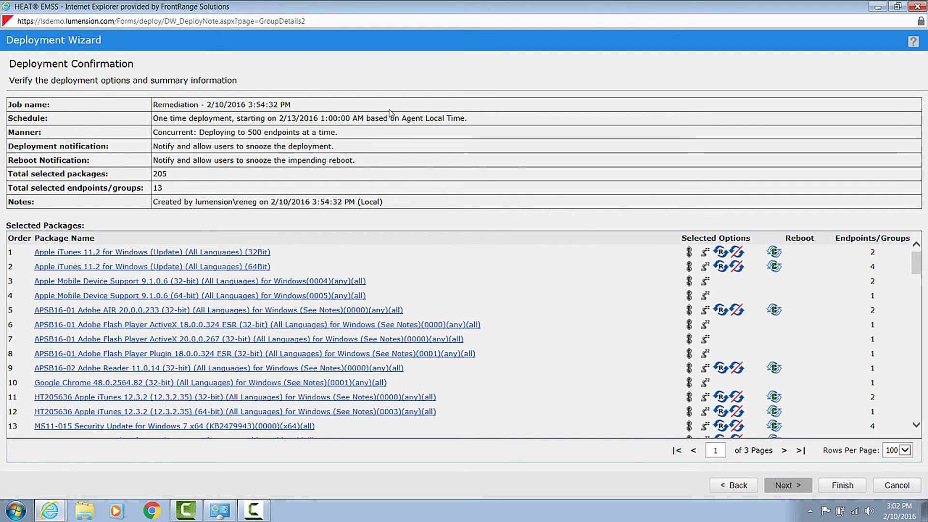
triple_click(237, 147)
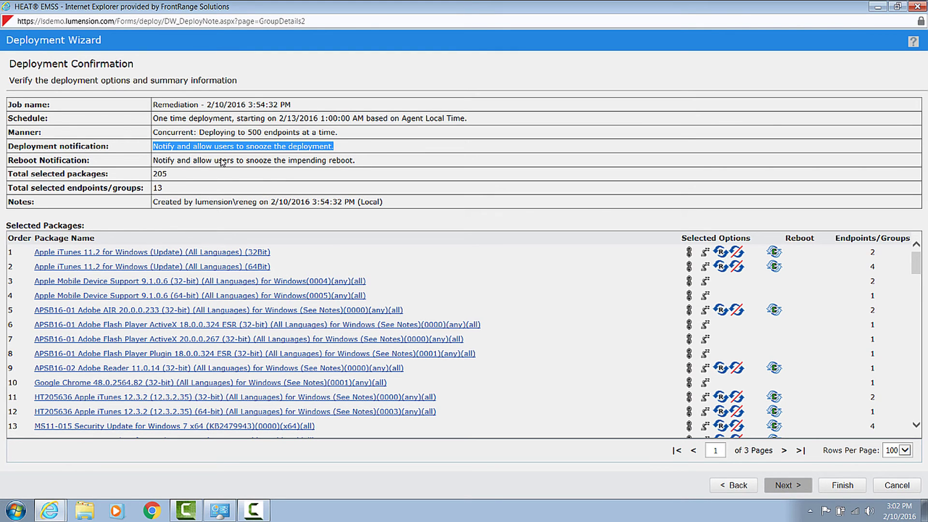
double_click(163, 173)
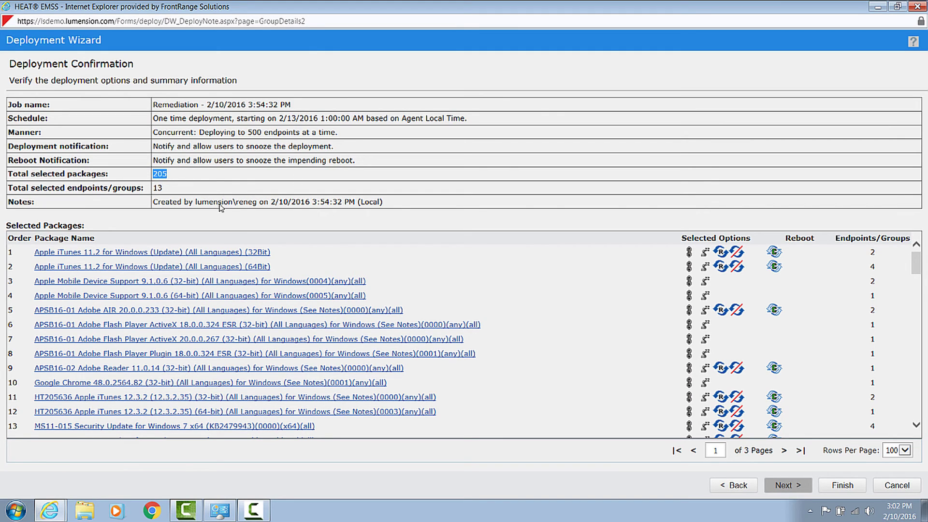
double_click(162, 190)
scroll(892, 276, down, 2)
scroll(892, 275, down, 10)
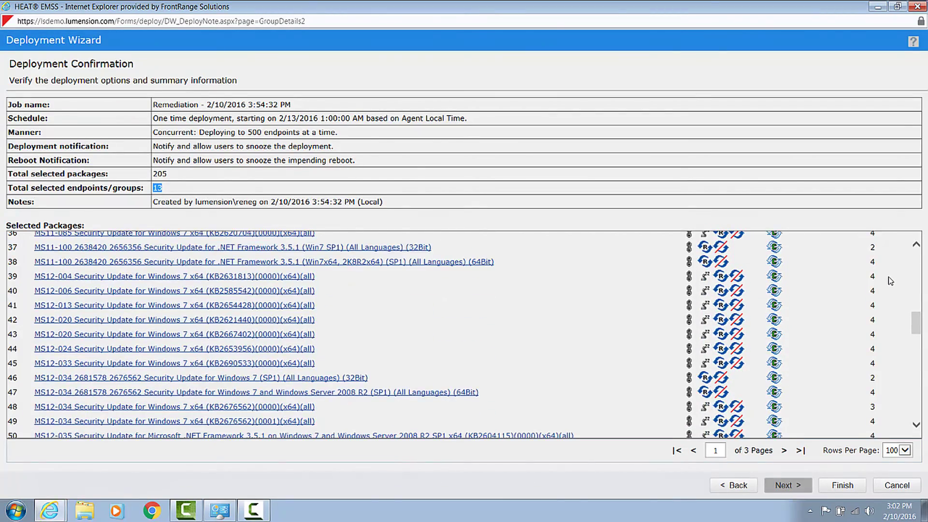
scroll(890, 281, down, 7)
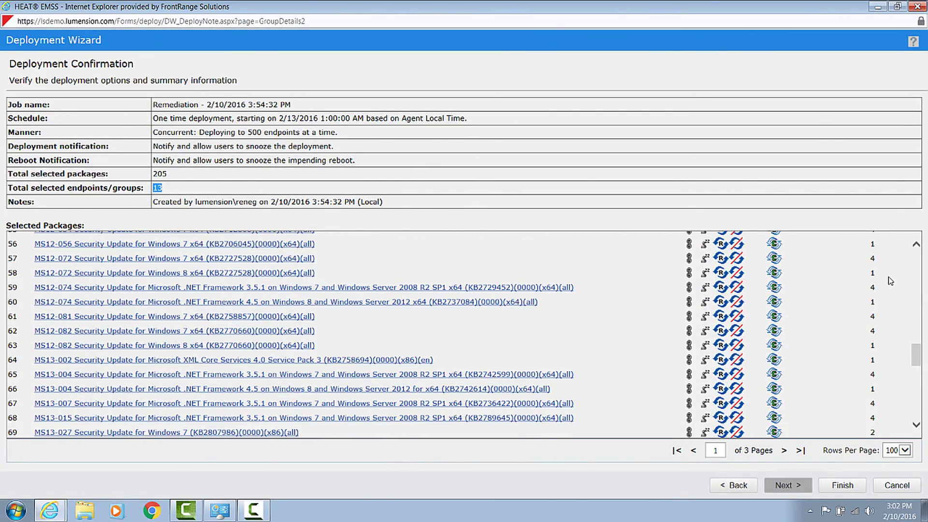